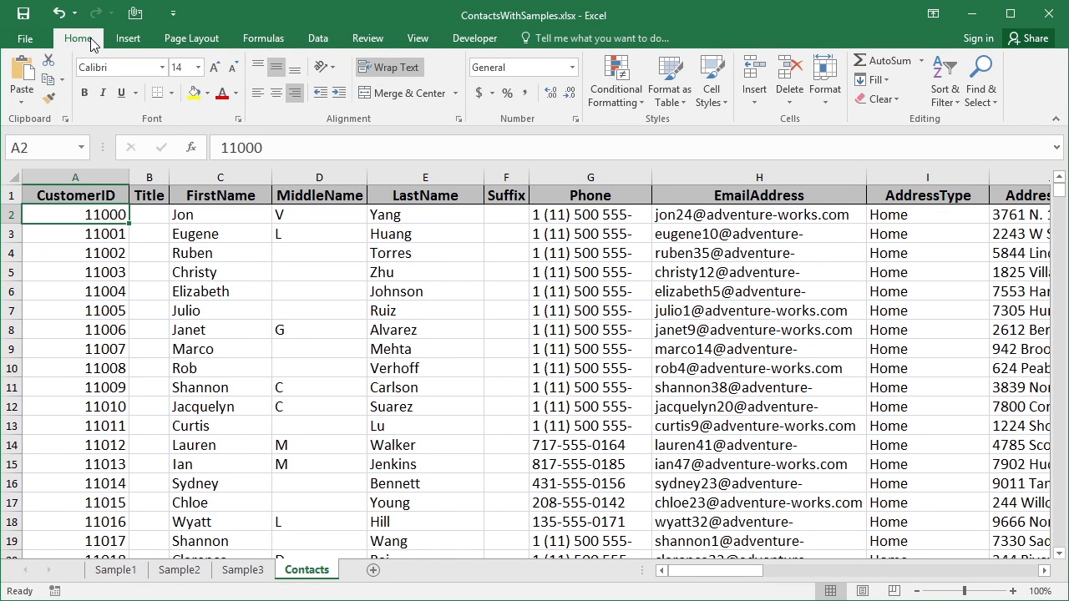
# Step: Examine the Sample1 pivot table of purchases per city against the City and TotalPurchaseYTD source columns on the Contacts sheet
pyautogui.click(127, 573)
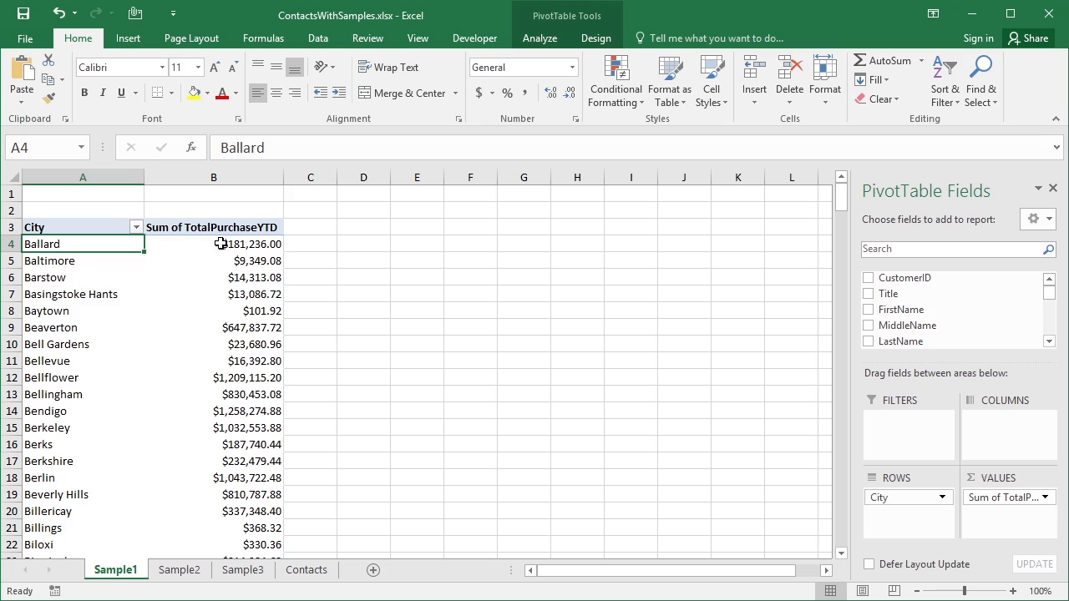
pyautogui.click(312, 576)
pyautogui.moveTo(714, 575); pyautogui.dragTo(875, 585)
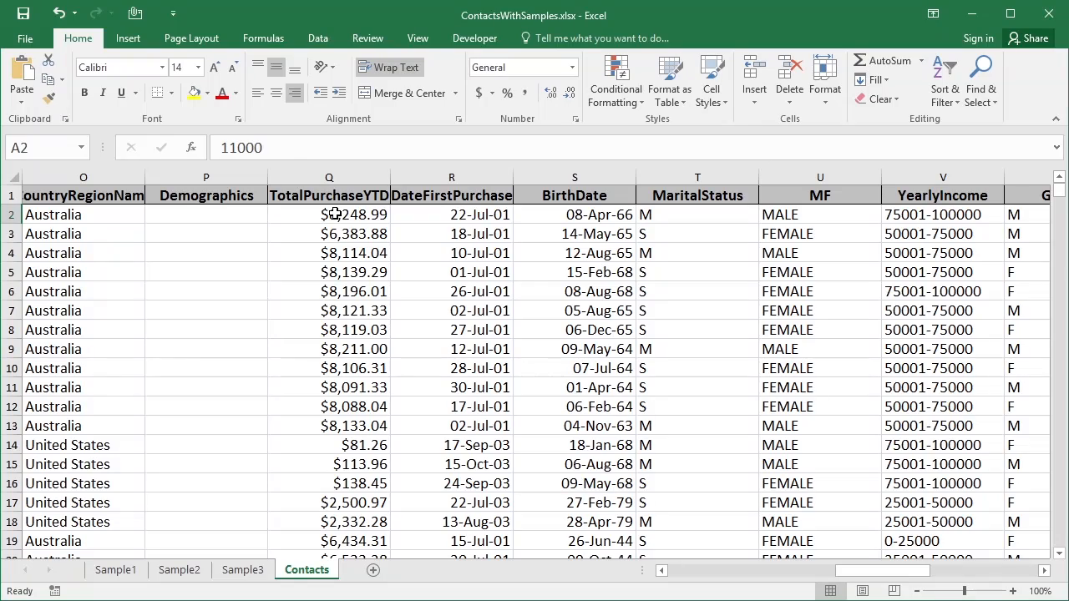
pyautogui.moveTo(853, 575); pyautogui.dragTo(782, 585)
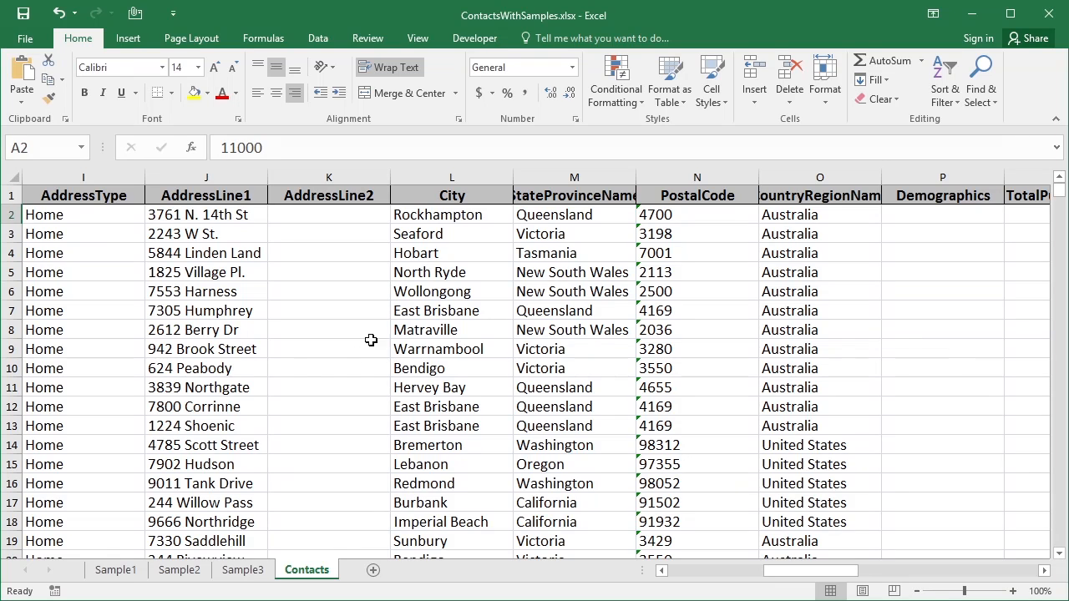
pyautogui.click(117, 571)
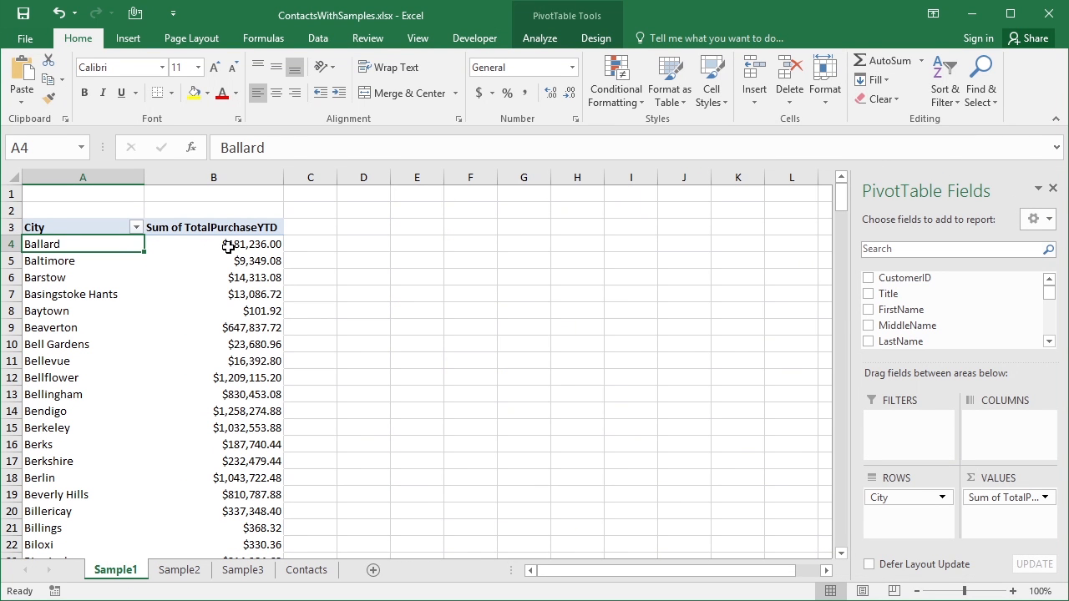
pyautogui.moveTo(255, 254)
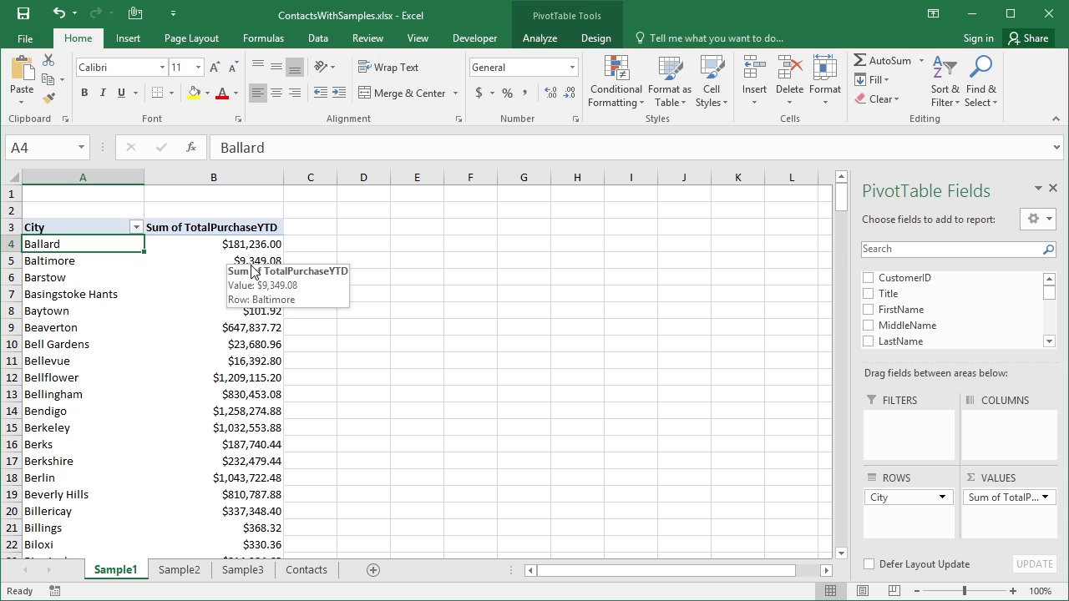
pyautogui.moveTo(842, 208)
pyautogui.mouseDown()
pyautogui.moveTo(843, 303)
pyautogui.moveTo(843, 194)
pyautogui.mouseUp()
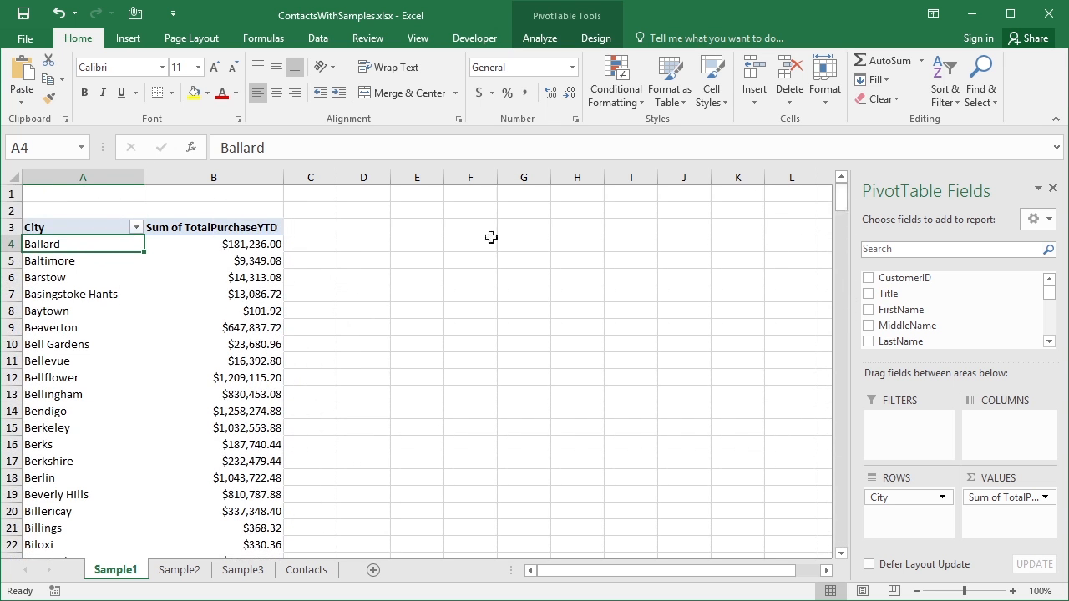
# Step: Examine the Sample2 pivot table of purchases per country against the CountryRegionName column on the Contacts sheet
pyautogui.click(185, 572)
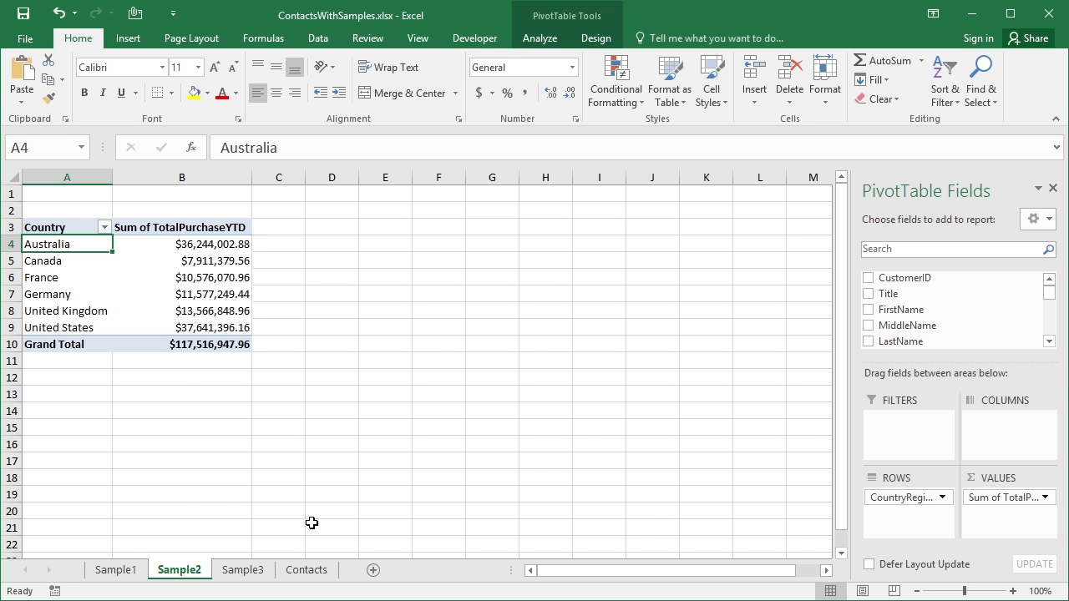
pyautogui.click(318, 573)
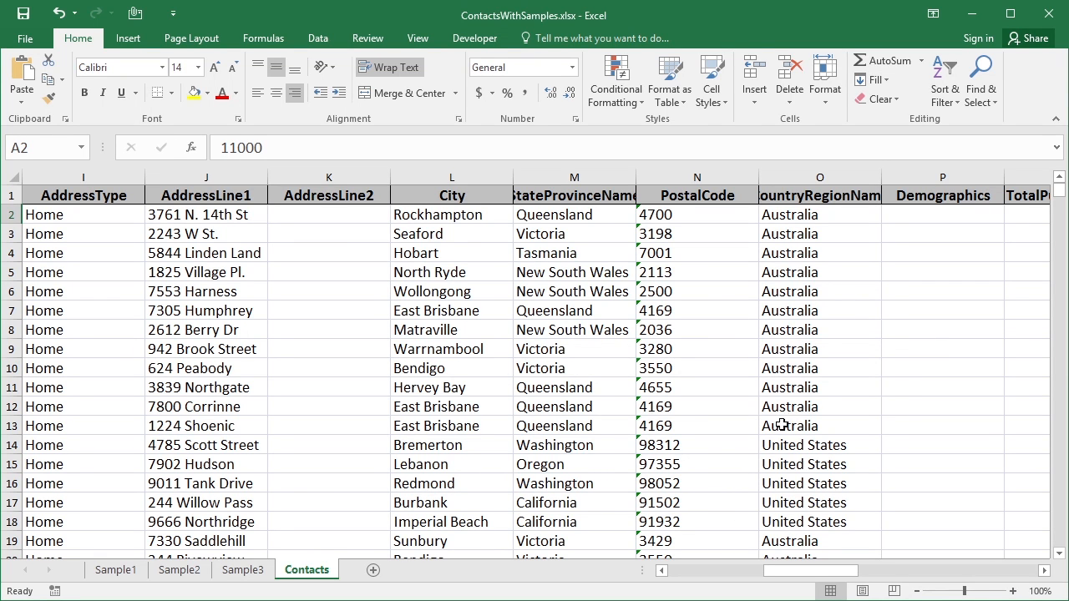
pyautogui.click(189, 575)
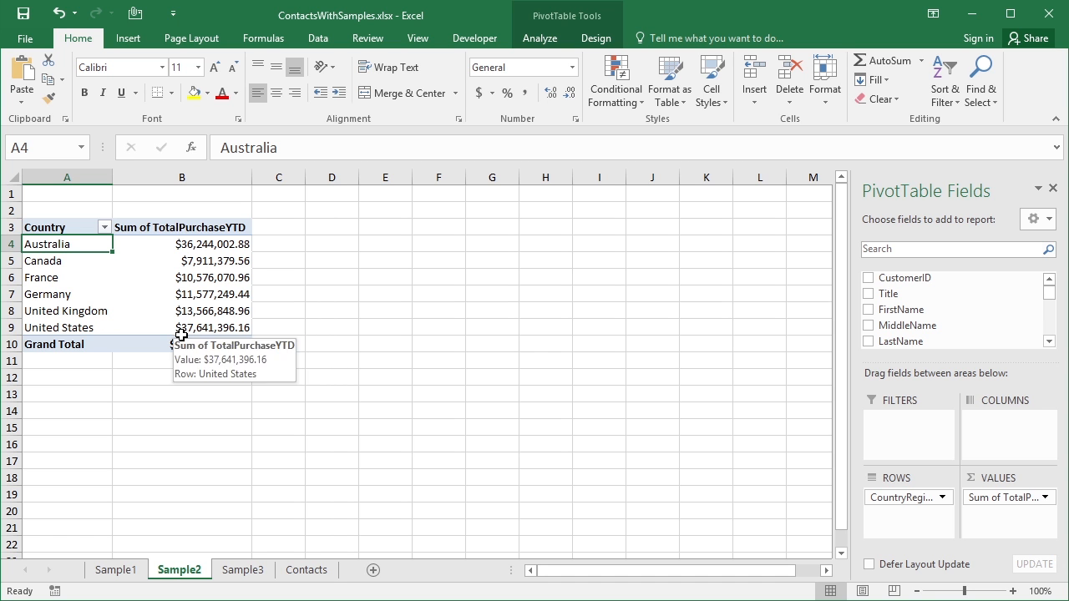
pyautogui.moveTo(170, 327)
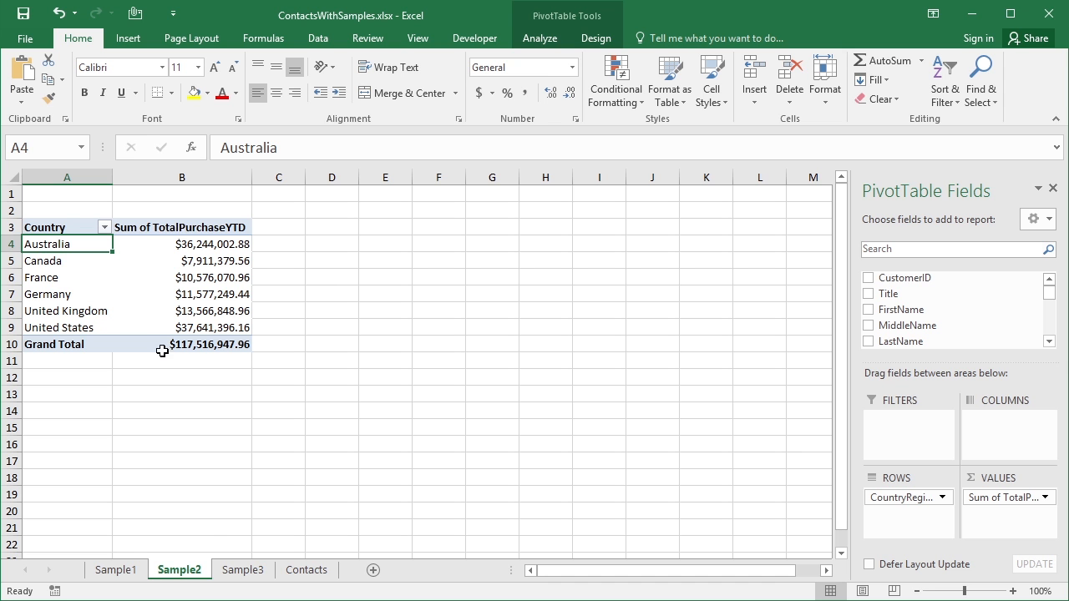
# Step: Examine the Sample3 pivot table, which breaks purchases down by children at home and yearly income
pyautogui.click(244, 569)
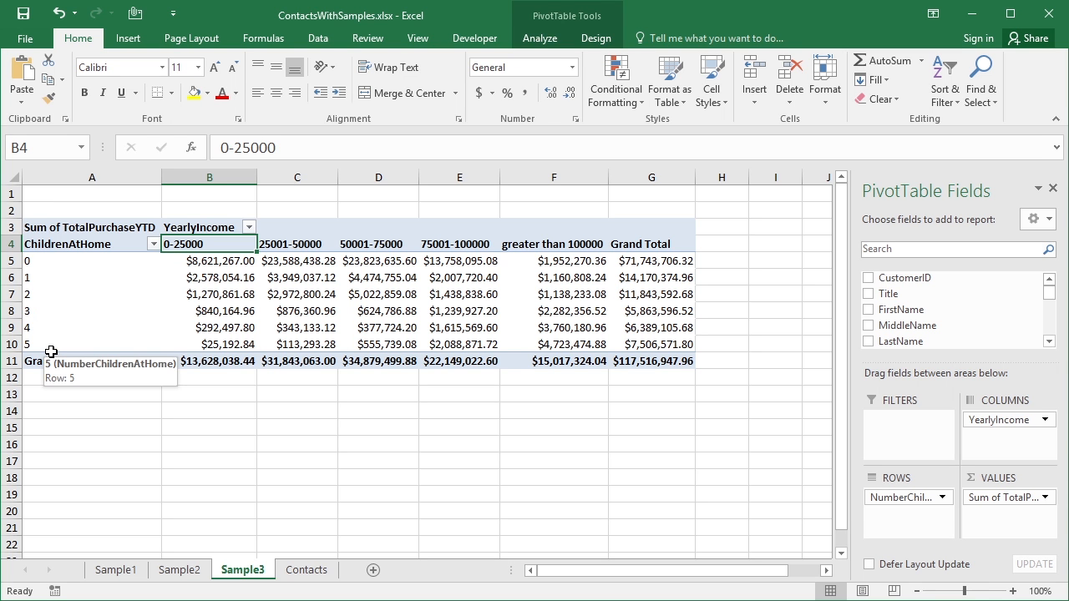
pyautogui.click(105, 260)
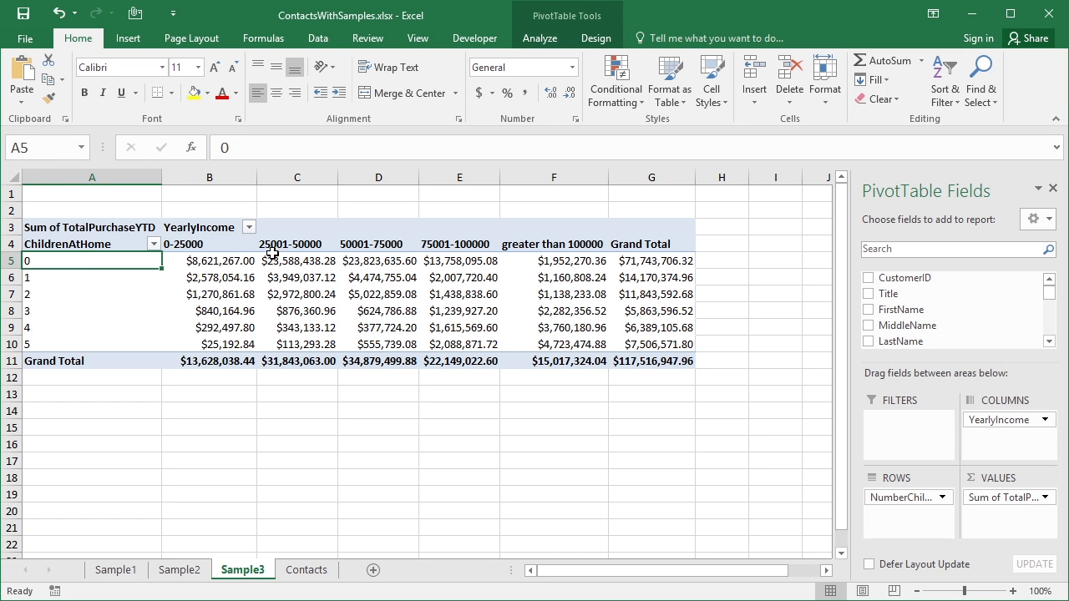
pyautogui.click(310, 259)
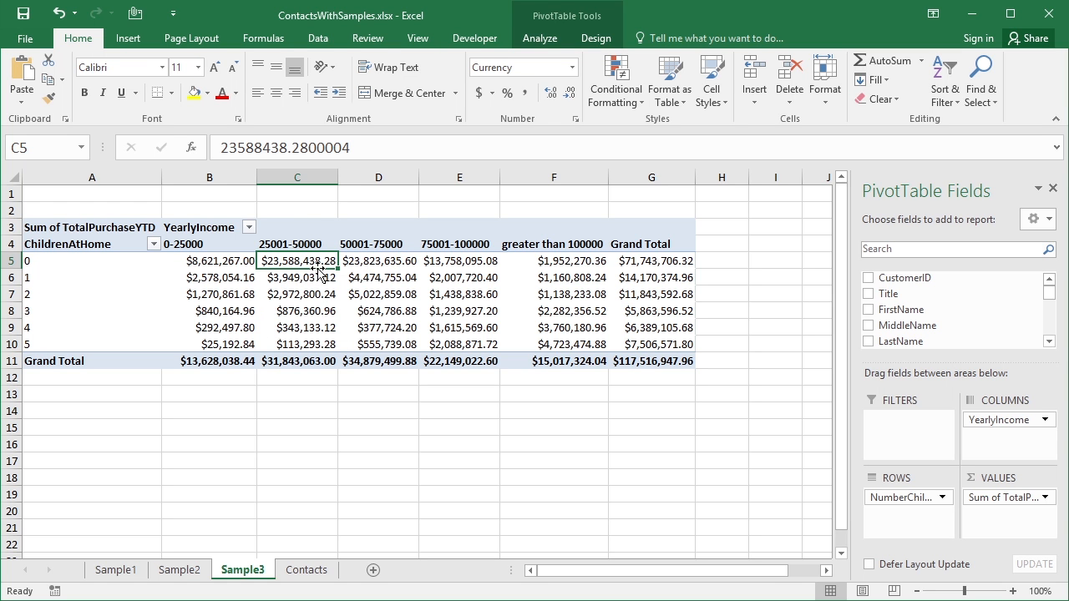
pyautogui.moveTo(333, 264)
pyautogui.click(214, 264)
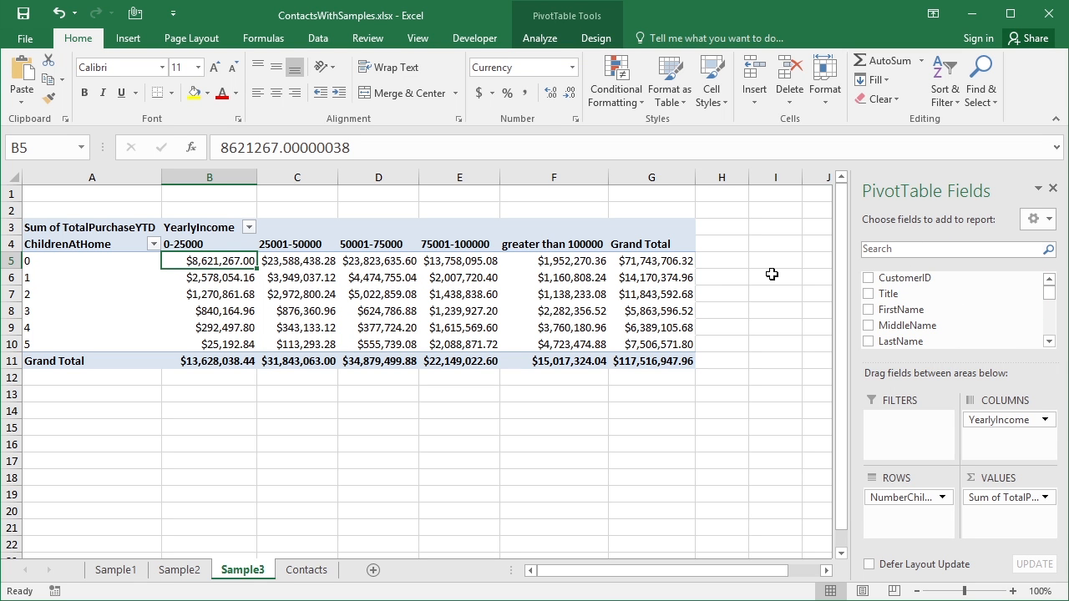
pyautogui.click(305, 397)
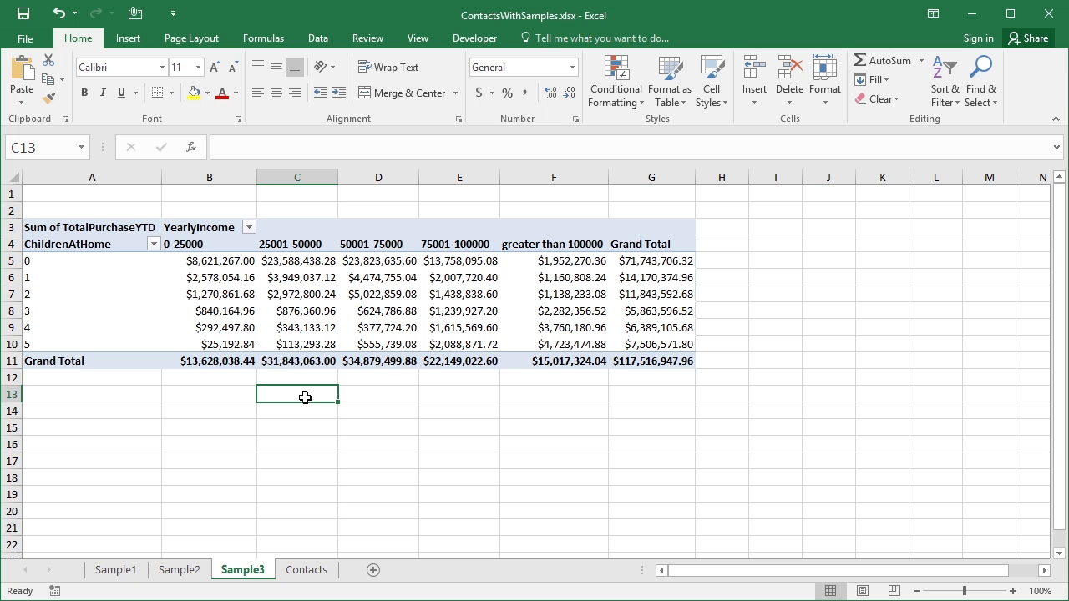
pyautogui.click(283, 292)
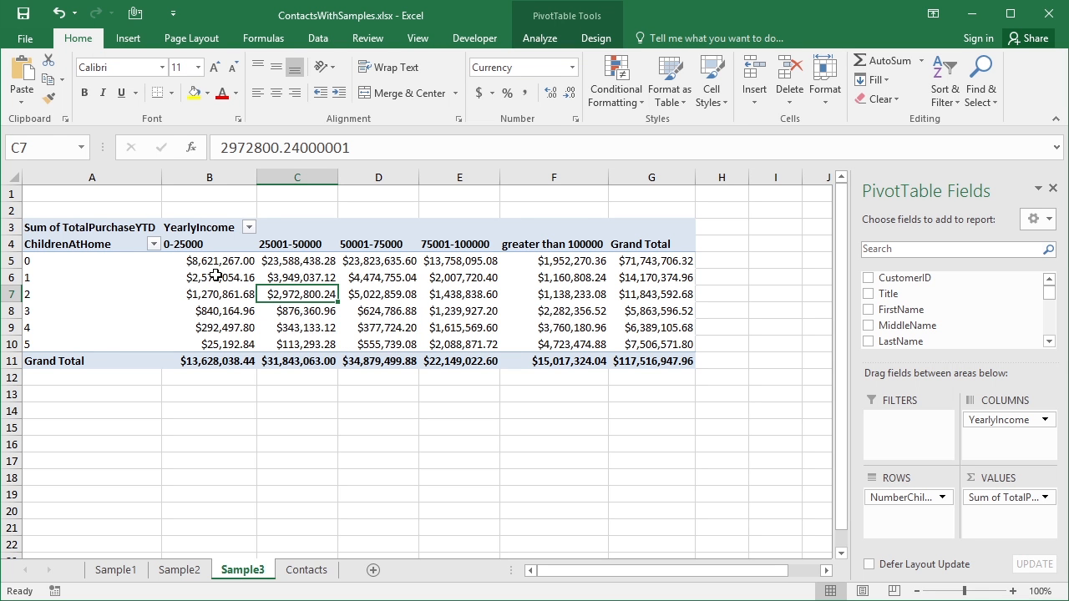
# Step: Create a pivot table from the Contacts data range A1:AE18509 on a new worksheet
pyautogui.click(309, 571)
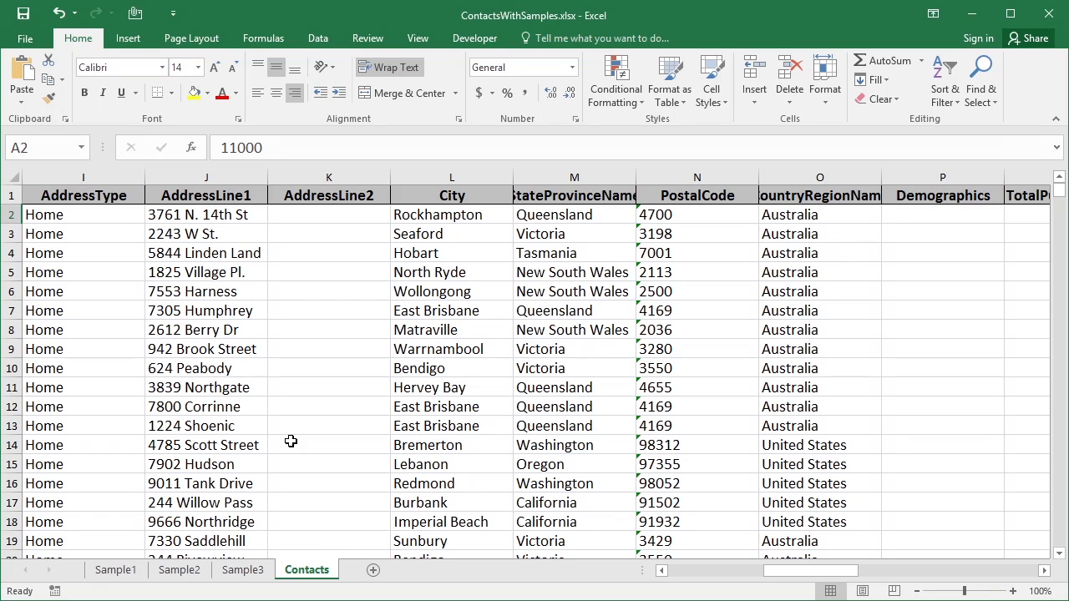
pyautogui.click(200, 274)
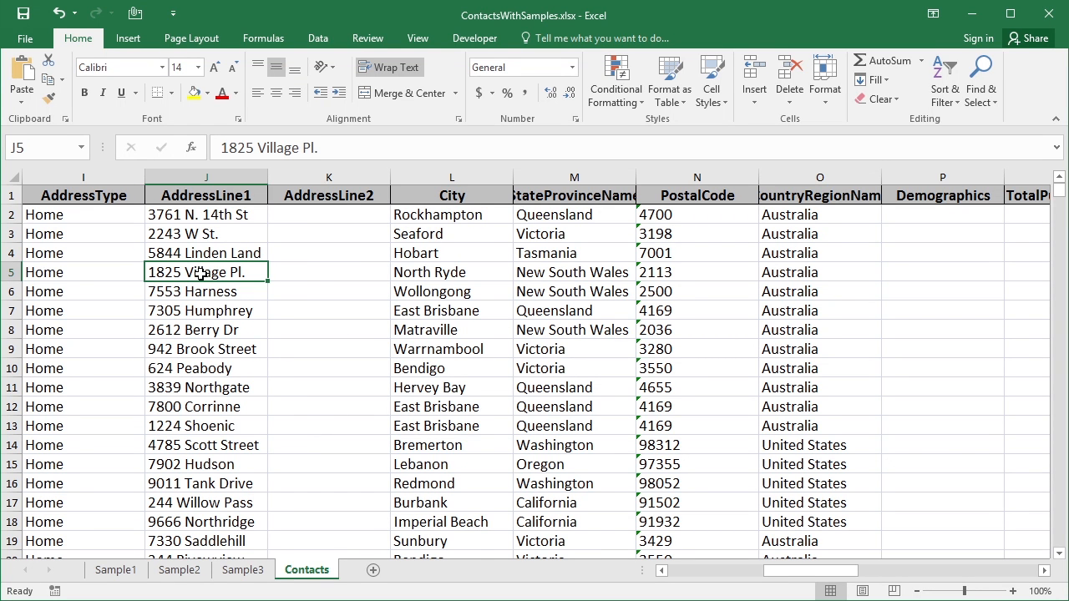
pyautogui.click(129, 39)
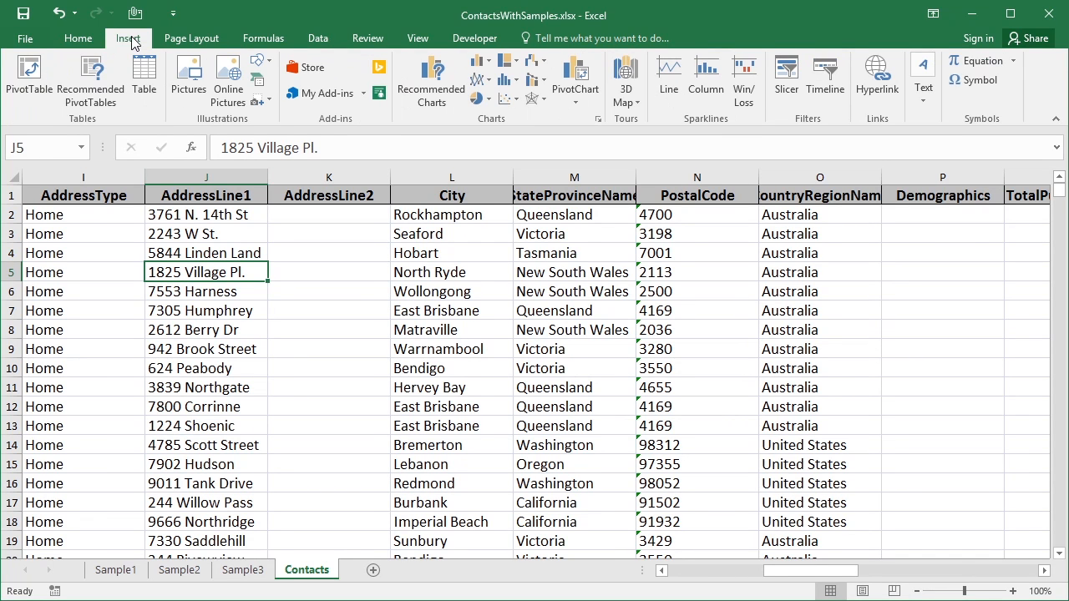
pyautogui.click(24, 94)
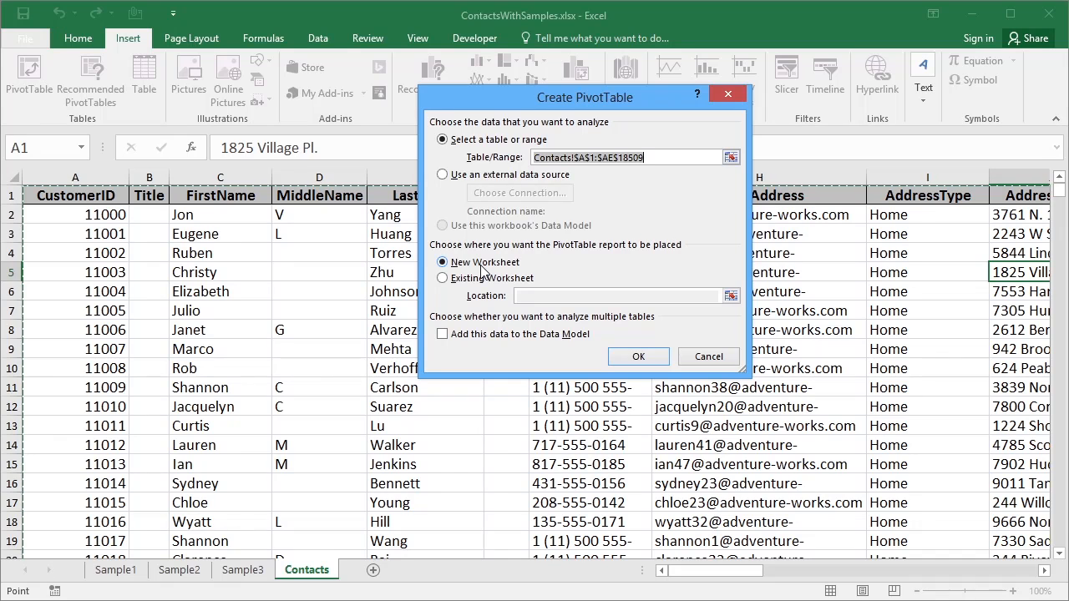
pyautogui.click(635, 357)
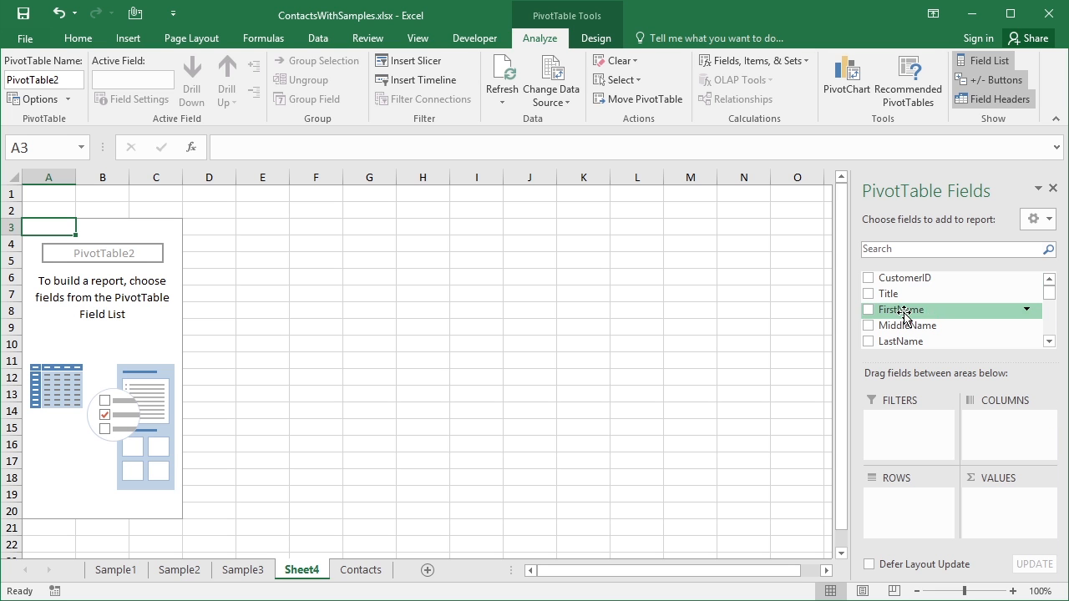
# Step: Add the City field to the rows of the new pivot table
pyautogui.click(1051, 343)
pyautogui.click(1050, 342)
pyautogui.click(1050, 343)
pyautogui.click(1050, 343)
pyautogui.click(1050, 343)
pyautogui.click(1050, 342)
pyautogui.click(1050, 343)
pyautogui.click(1050, 343)
pyautogui.click(1050, 343)
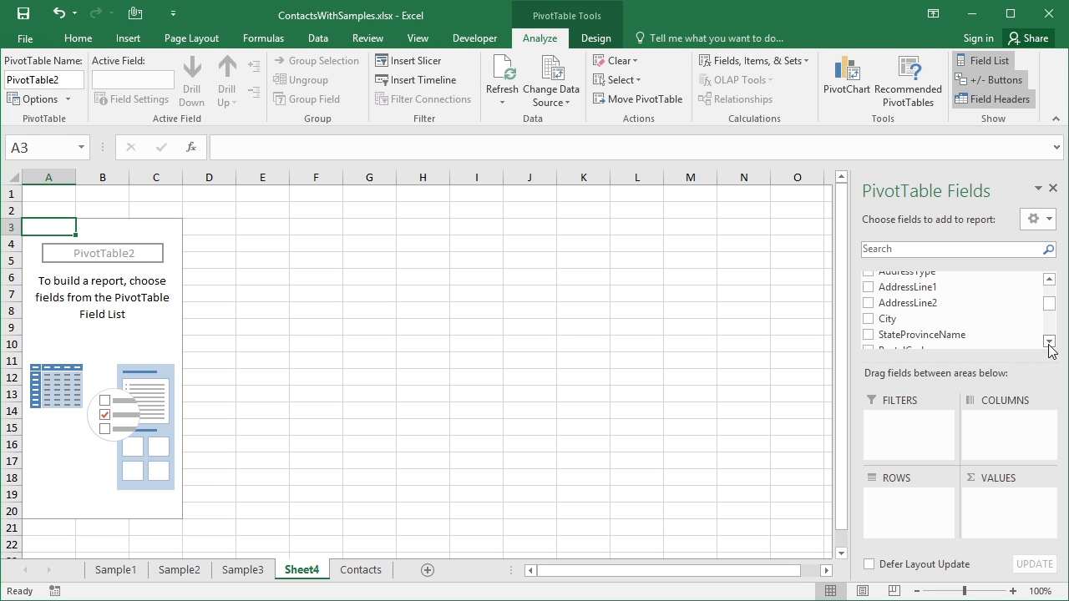
pyautogui.click(1050, 343)
pyautogui.click(1050, 342)
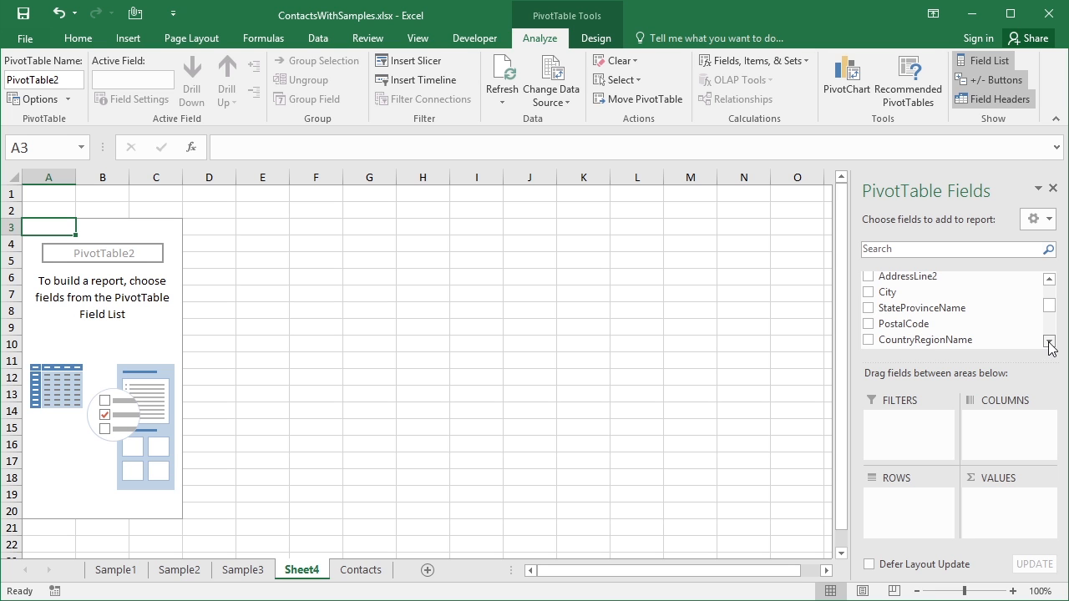
pyautogui.click(1050, 280)
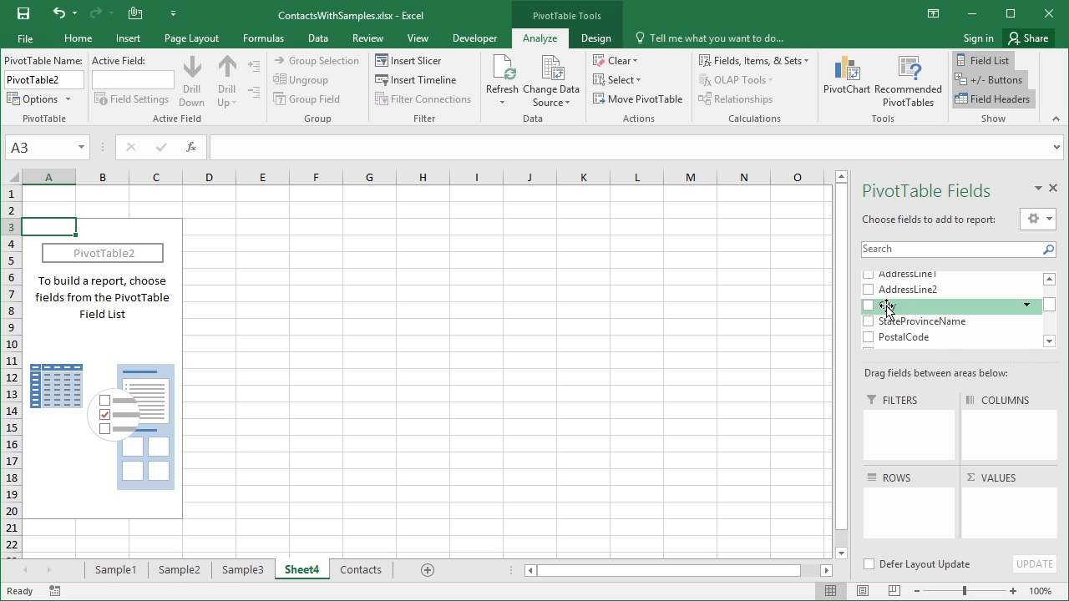
pyautogui.moveTo(887, 309); pyautogui.dragTo(899, 522)
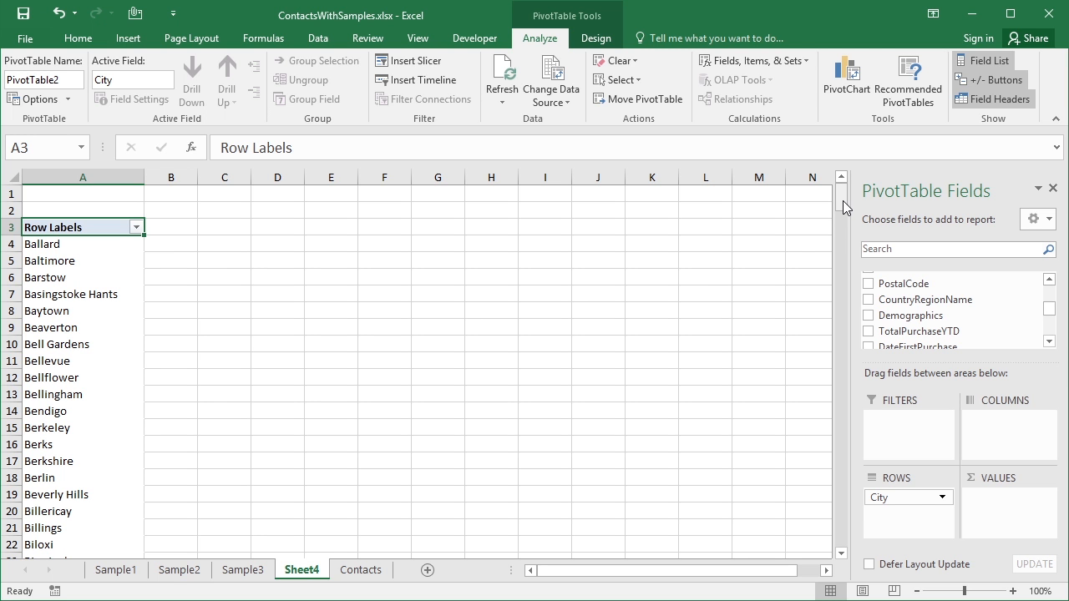
pyautogui.moveTo(842, 200)
pyautogui.mouseDown()
pyautogui.moveTo(840, 415)
pyautogui.moveTo(856, 533)
pyautogui.moveTo(844, 551)
pyautogui.moveTo(845, 190)
pyautogui.mouseUp()
# Step: Add the TotalPurchaseYTD field to the pivot table's values as a sum
pyautogui.click(1049, 341)
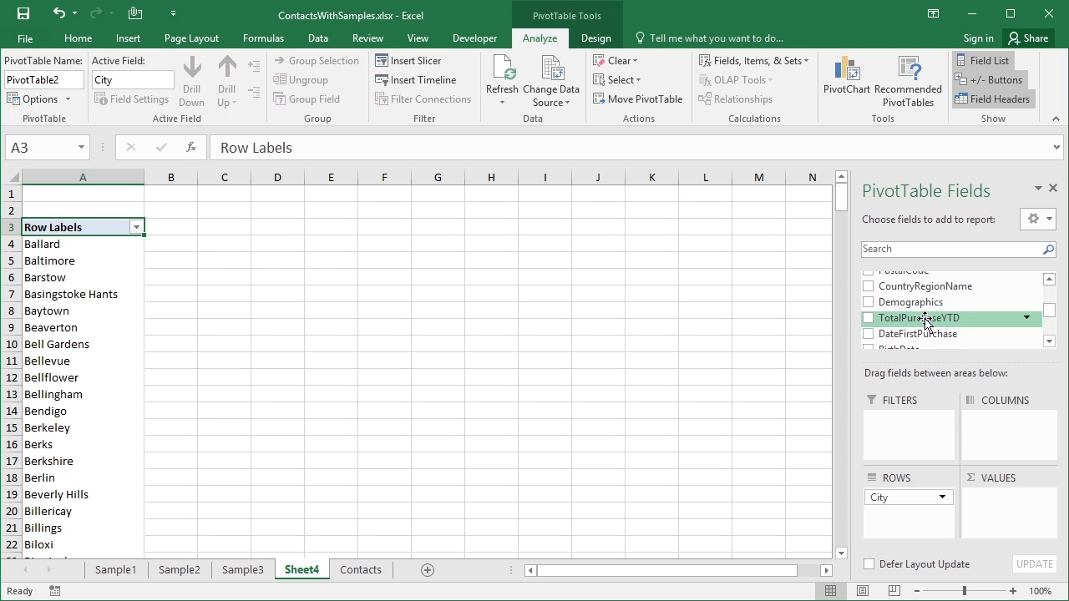
pyautogui.moveTo(905, 320); pyautogui.dragTo(1021, 523)
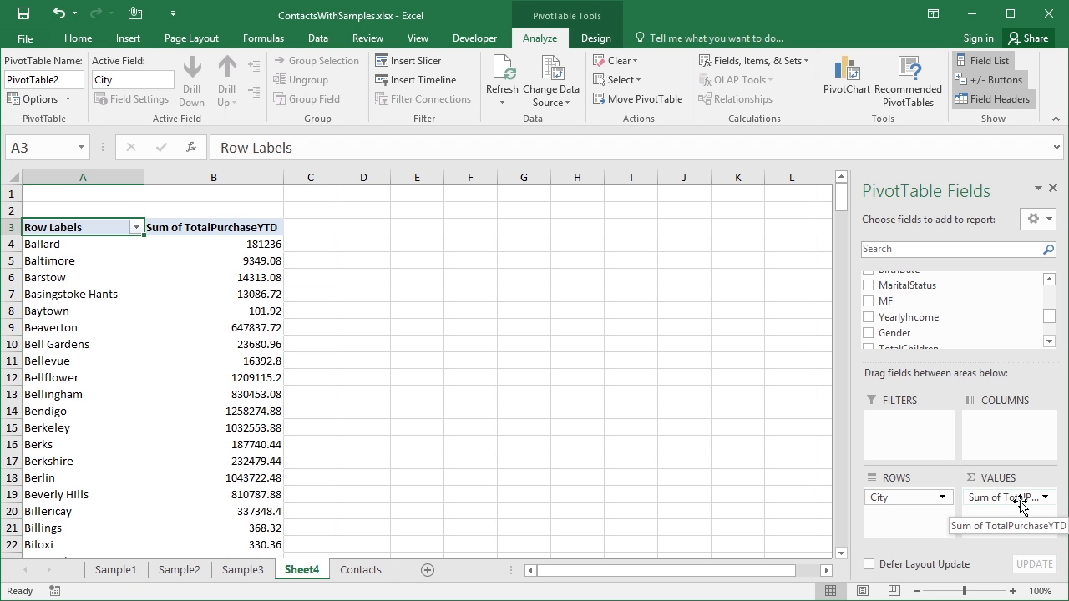
# Step: Replace TotalPurchaseYTD in the values with a count of City and look through the counts per city
pyautogui.moveTo(1014, 504); pyautogui.dragTo(982, 317)
pyautogui.moveTo(1051, 330)
pyautogui.mouseDown()
pyautogui.moveTo(1050, 289)
pyautogui.moveTo(1057, 313)
pyautogui.mouseUp()
pyautogui.moveTo(888, 295); pyautogui.dragTo(1008, 513)
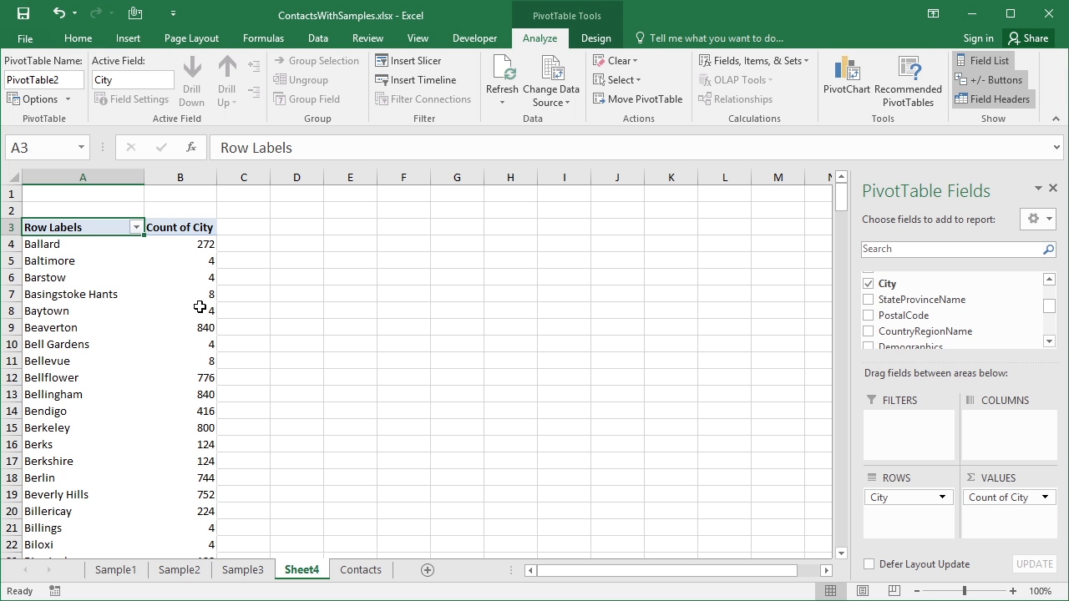
pyautogui.moveTo(191, 484)
pyautogui.moveTo(839, 198); pyautogui.dragTo(840, 442)
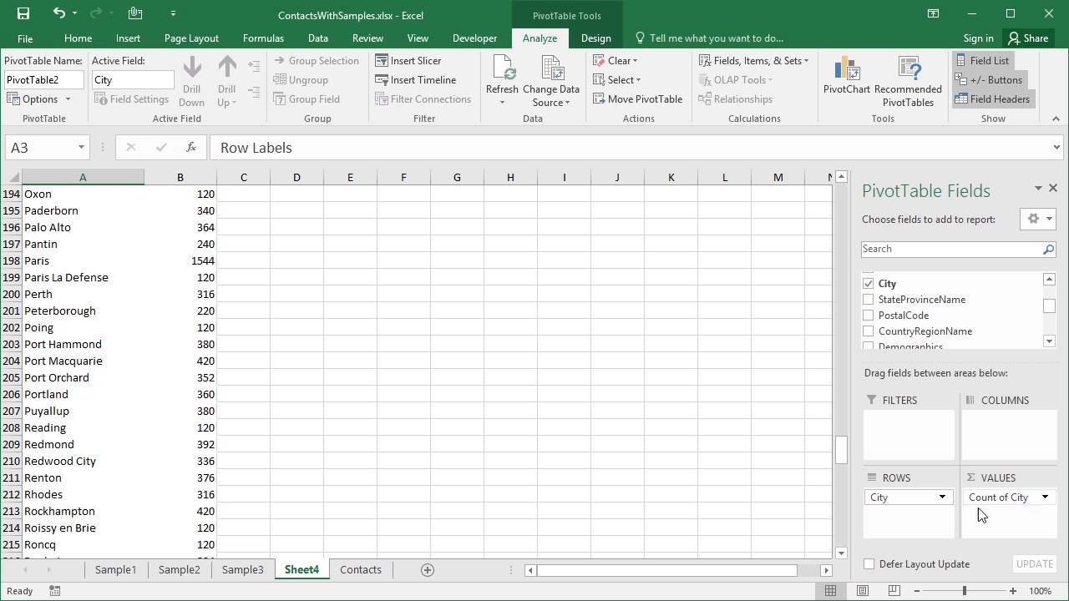
pyautogui.moveTo(838, 457); pyautogui.dragTo(844, 196)
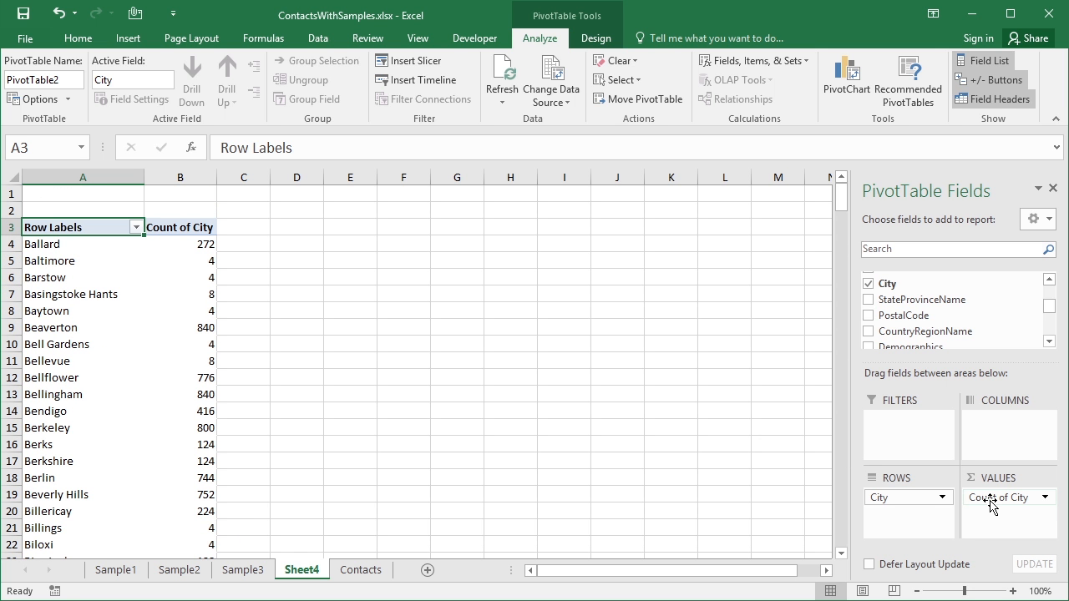
# Step: Replace the City count in the pivot table's values with the sum of TotalPurchaseYTD
pyautogui.moveTo(991, 503); pyautogui.dragTo(991, 284)
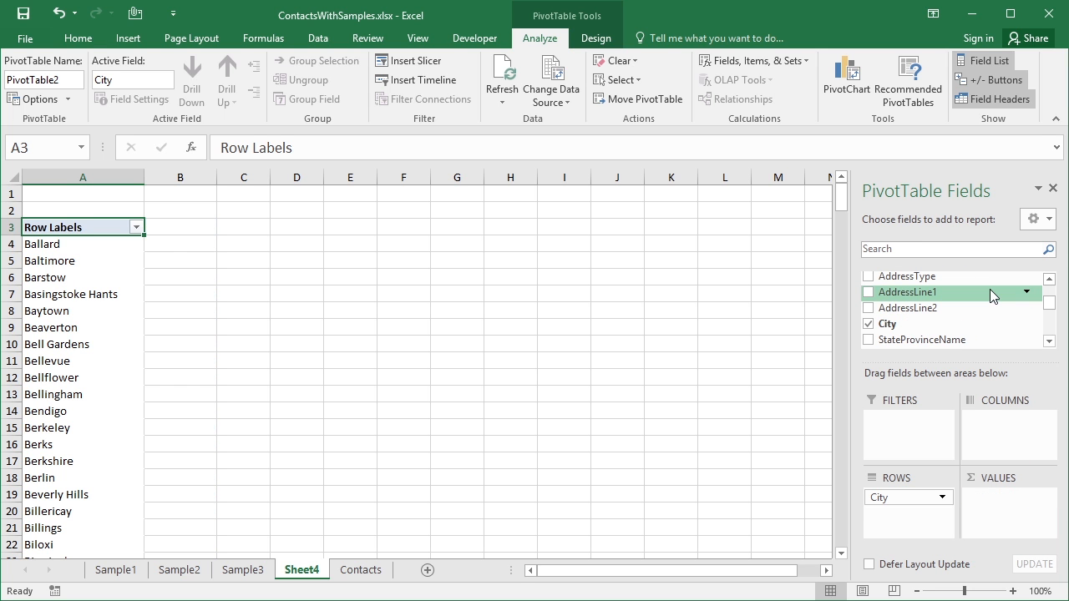
pyautogui.moveTo(1050, 303); pyautogui.dragTo(1049, 312)
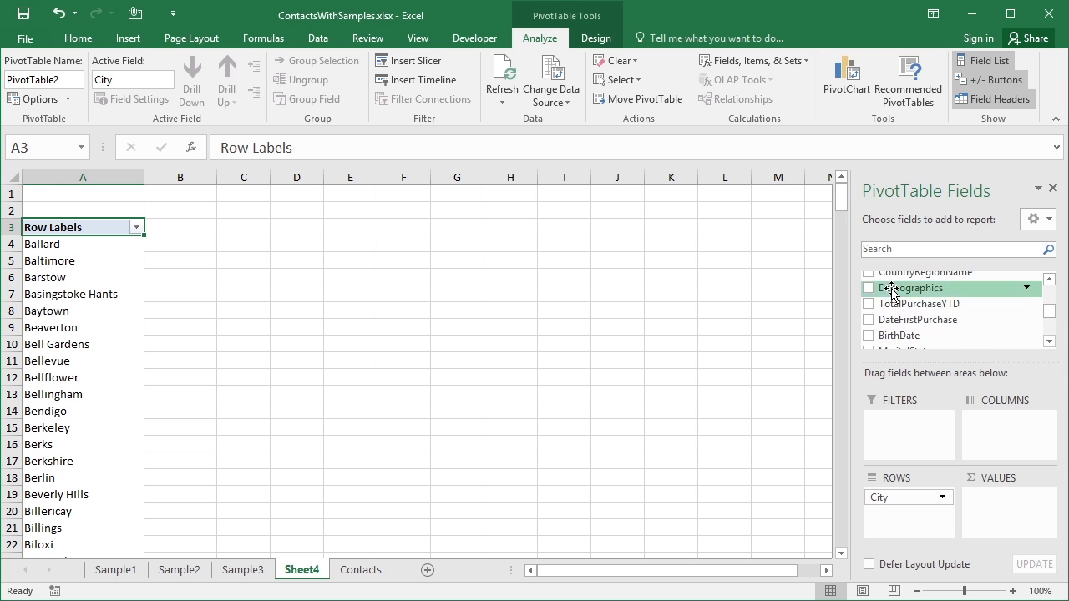
pyautogui.moveTo(923, 309); pyautogui.dragTo(1011, 508)
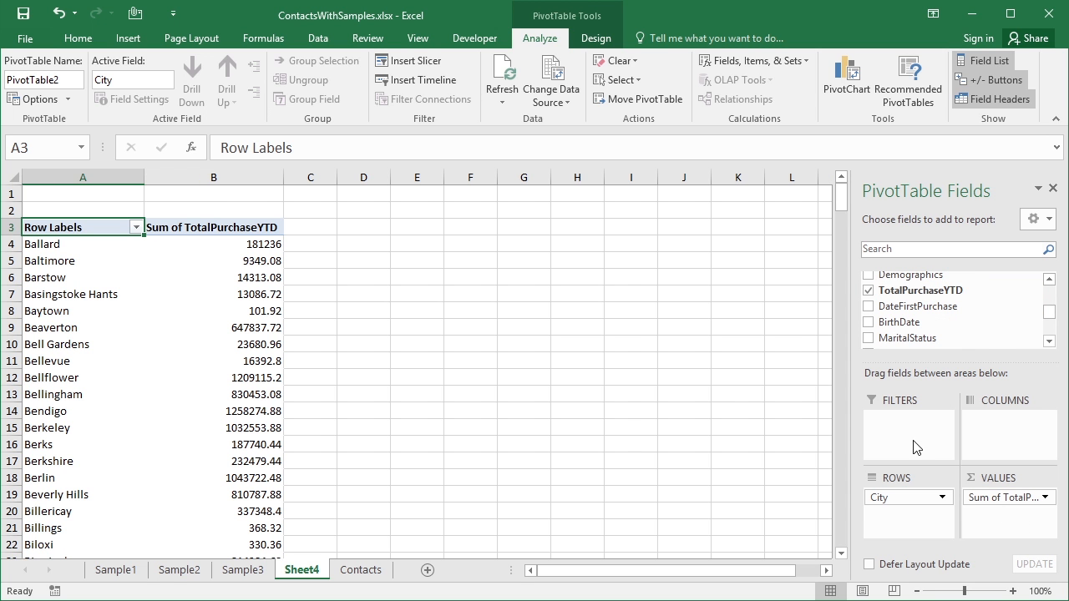
# Step: Compare the new pivot table on Sheet4 with the formatted one on the Sample1 sheet
pyautogui.click(117, 571)
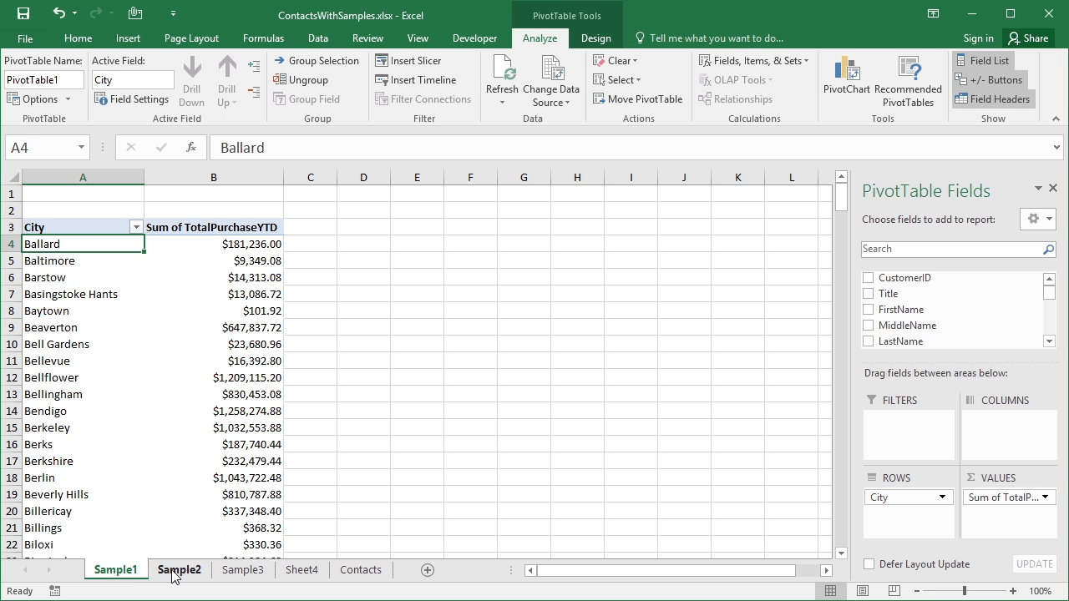
pyautogui.click(306, 575)
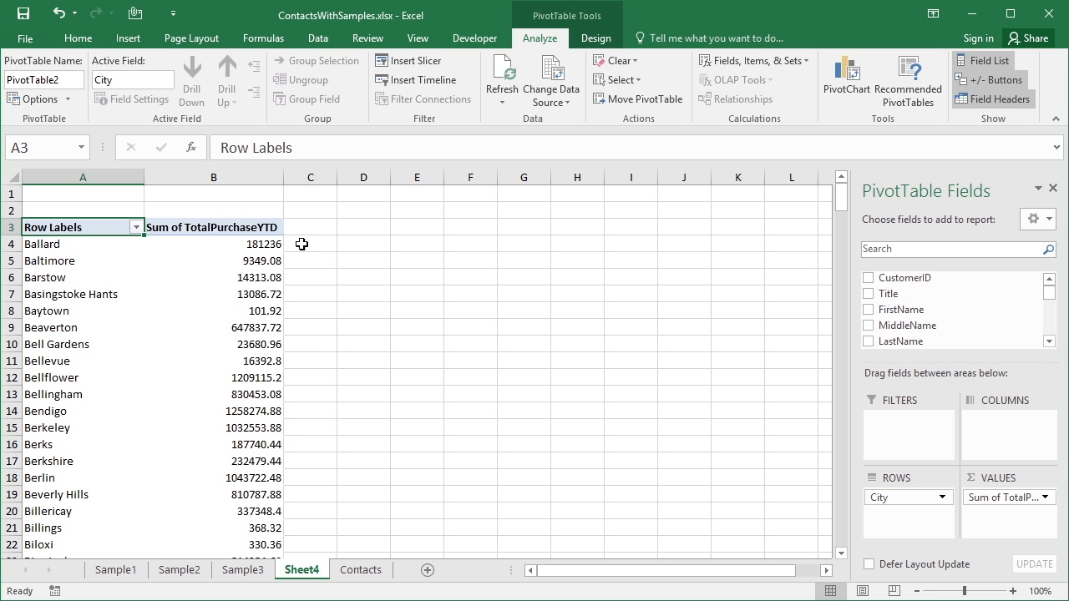
# Step: Insert another pivot table from the Contacts sheet range A1:AE18509, placed on a new worksheet
pyautogui.moveTo(187, 330)
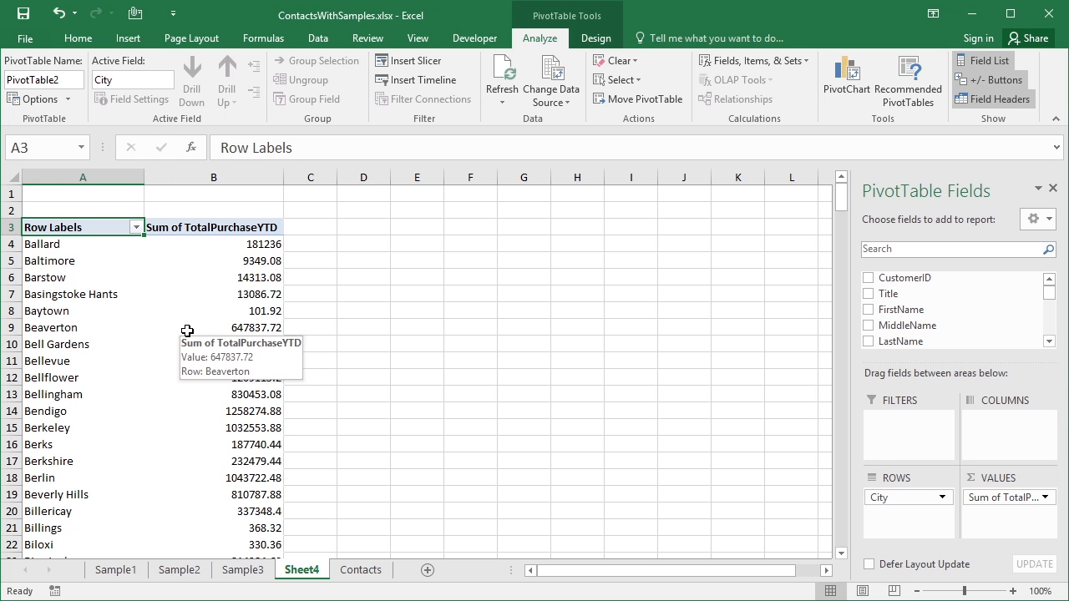
pyautogui.click(363, 572)
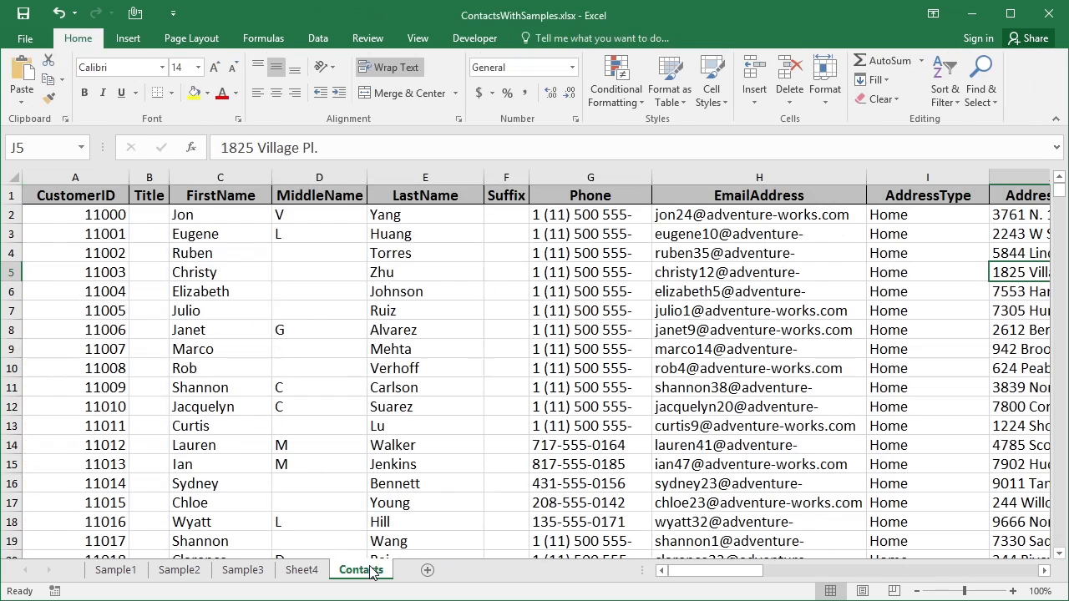
pyautogui.click(264, 272)
pyautogui.click(128, 38)
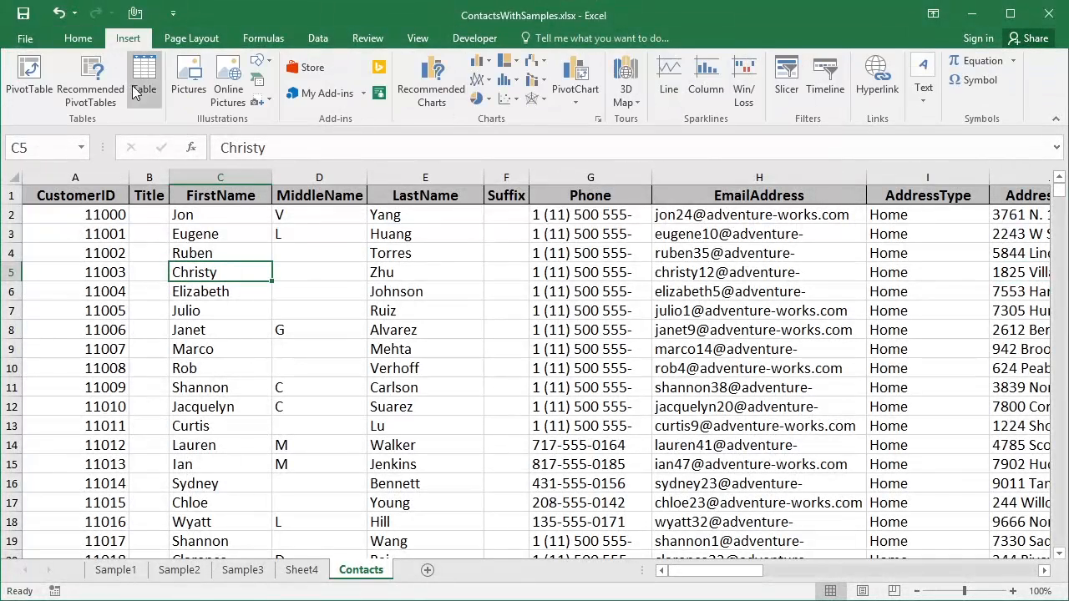
pyautogui.click(30, 82)
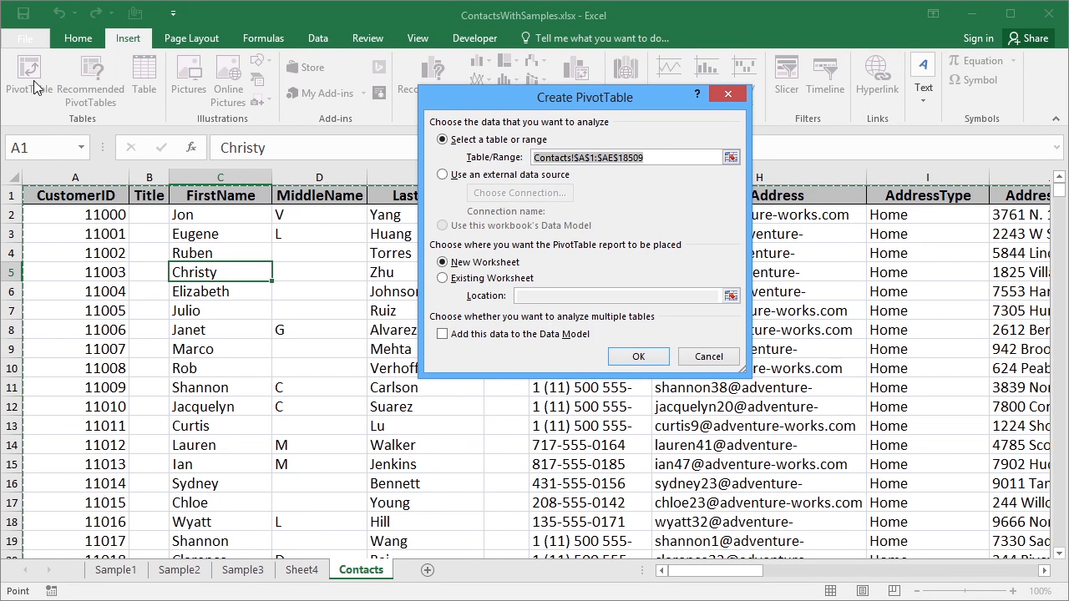
pyautogui.click(628, 355)
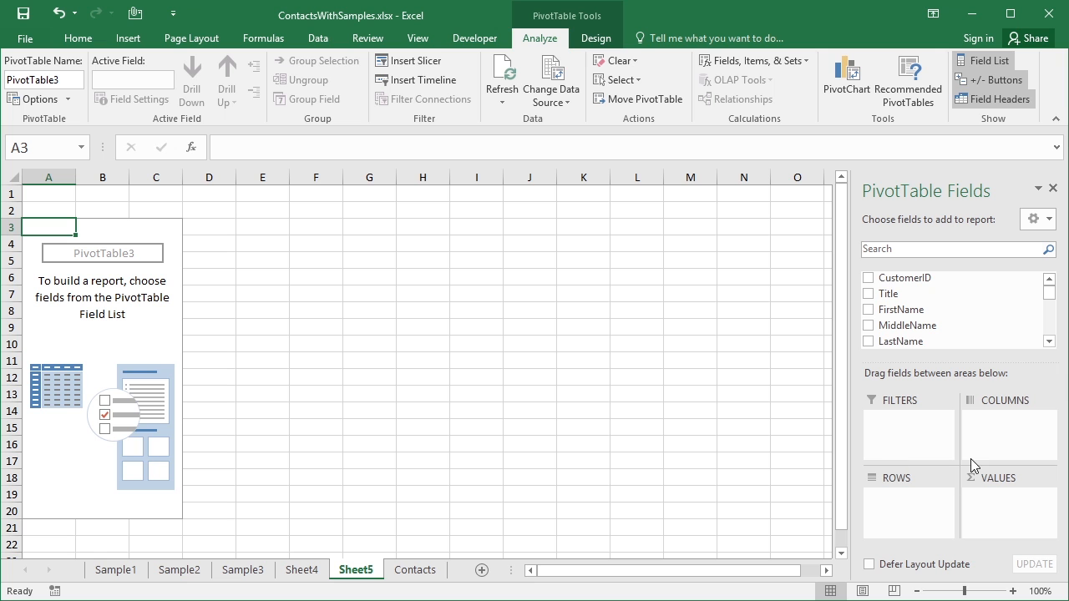
# Step: Add the MaritalStatus field to the rows of the new pivot table
pyautogui.click(1050, 341)
pyautogui.click(1050, 340)
pyautogui.click(1050, 341)
pyautogui.click(1050, 340)
pyautogui.click(1050, 340)
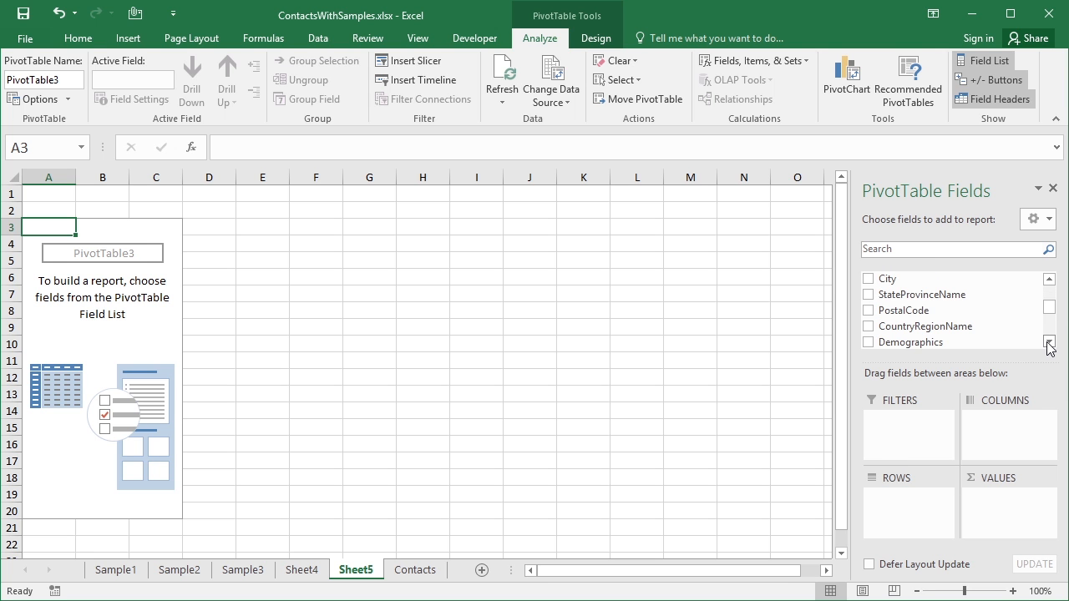
pyautogui.click(1050, 341)
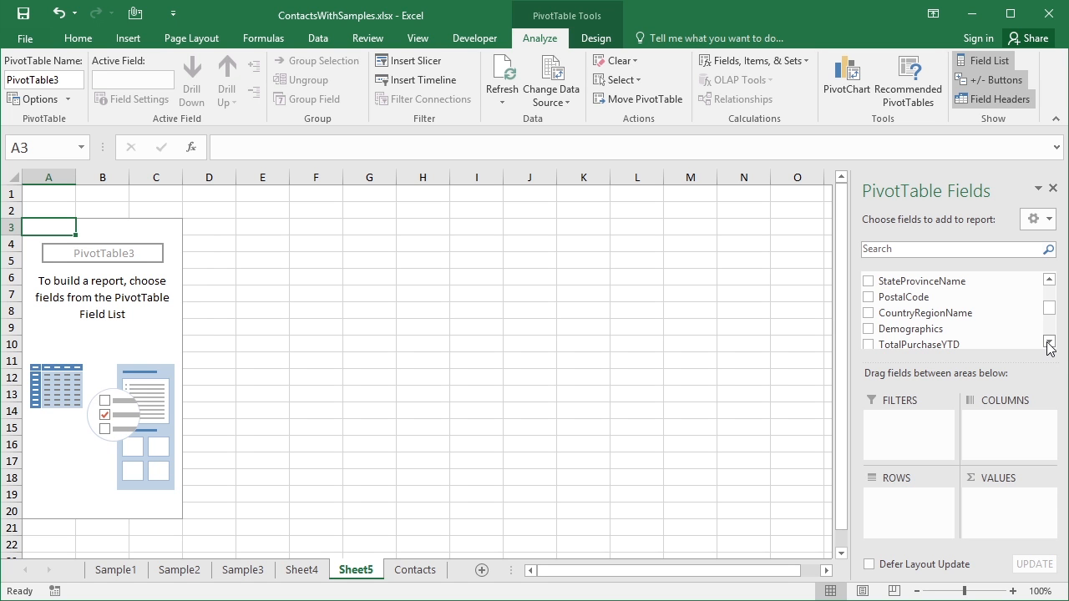
pyautogui.click(1050, 341)
pyautogui.click(1050, 341)
pyautogui.click(1050, 341)
pyautogui.click(1050, 341)
pyautogui.moveTo(942, 328); pyautogui.dragTo(921, 518)
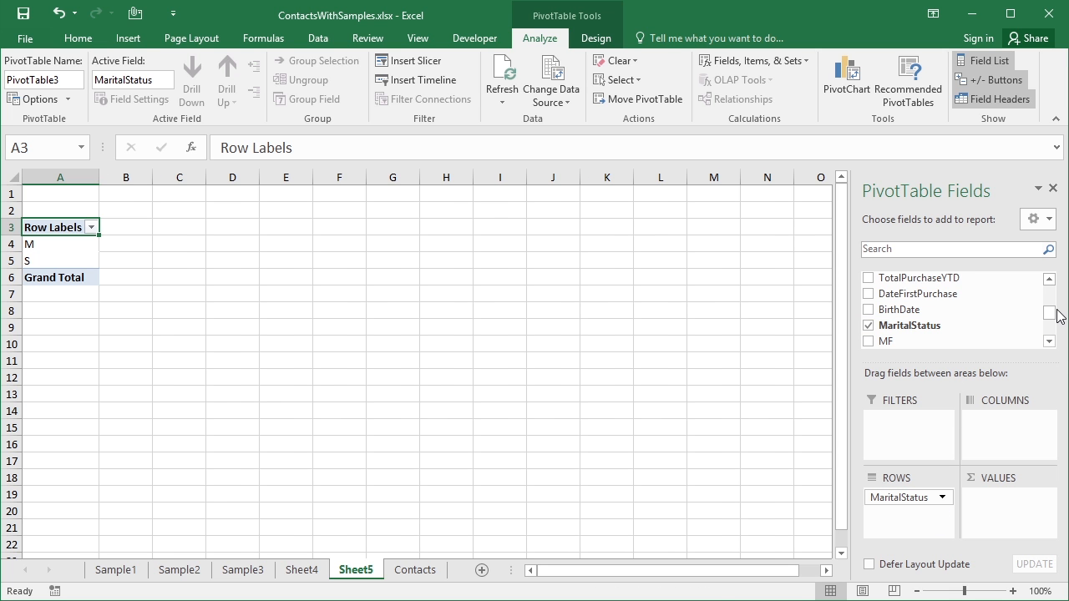
# Step: Add the MaritalStatus field to the pivot table's values as a count
pyautogui.moveTo(1050, 312); pyautogui.dragTo(1050, 317)
pyautogui.moveTo(910, 295); pyautogui.dragTo(1011, 511)
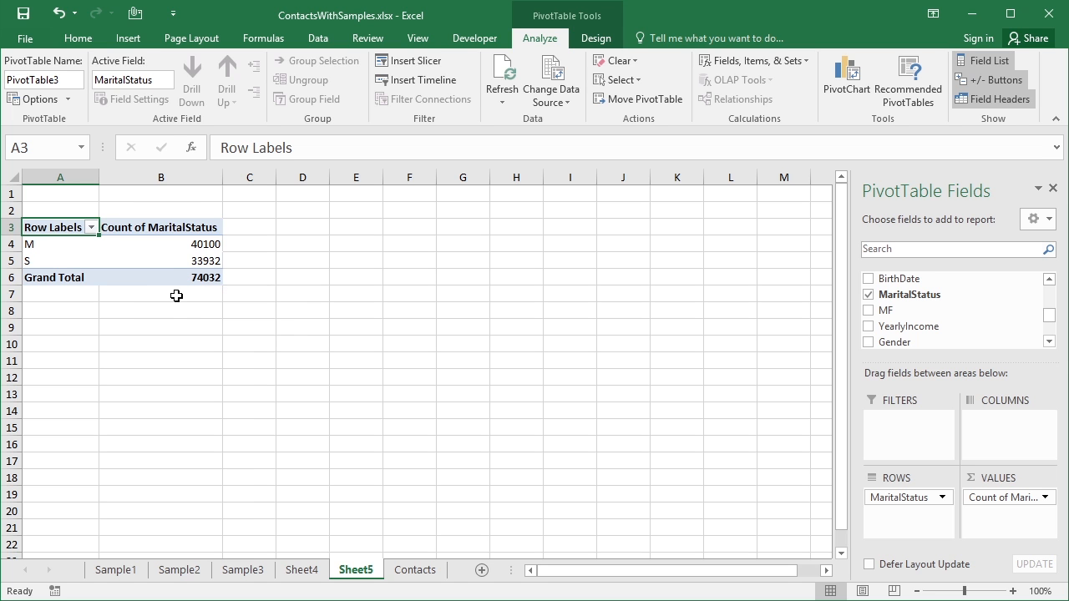
pyautogui.moveTo(177, 282)
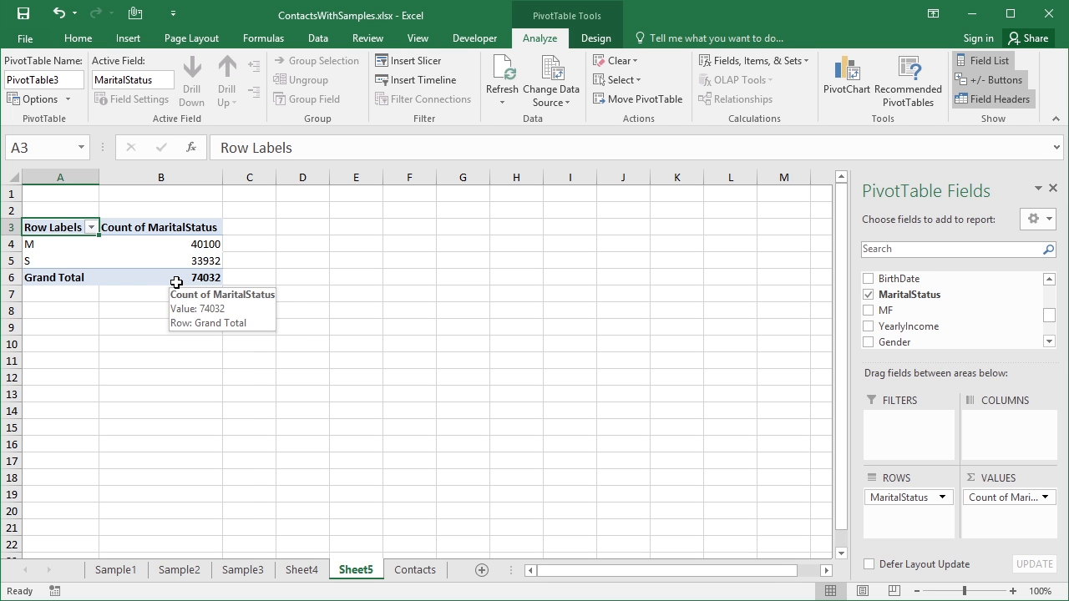